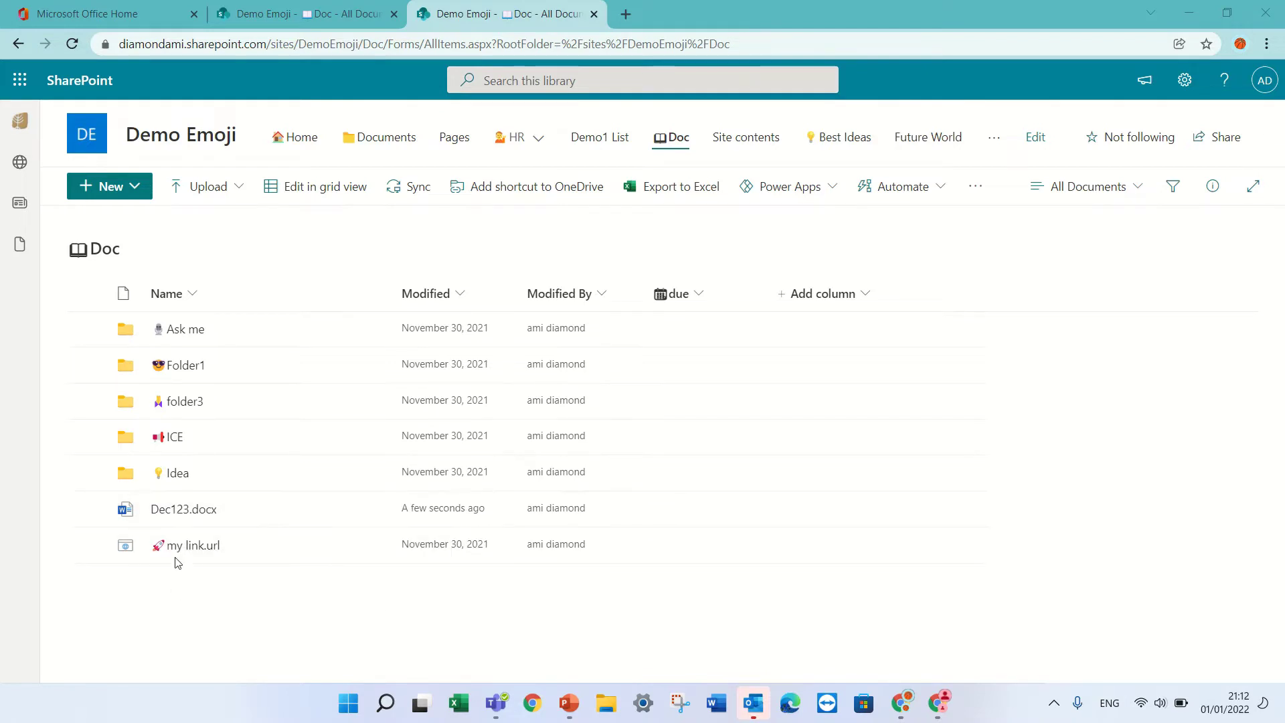
Send a colleague an edit link to Dec123.docx, picking them from the name suggestions.
left_click(340, 511)
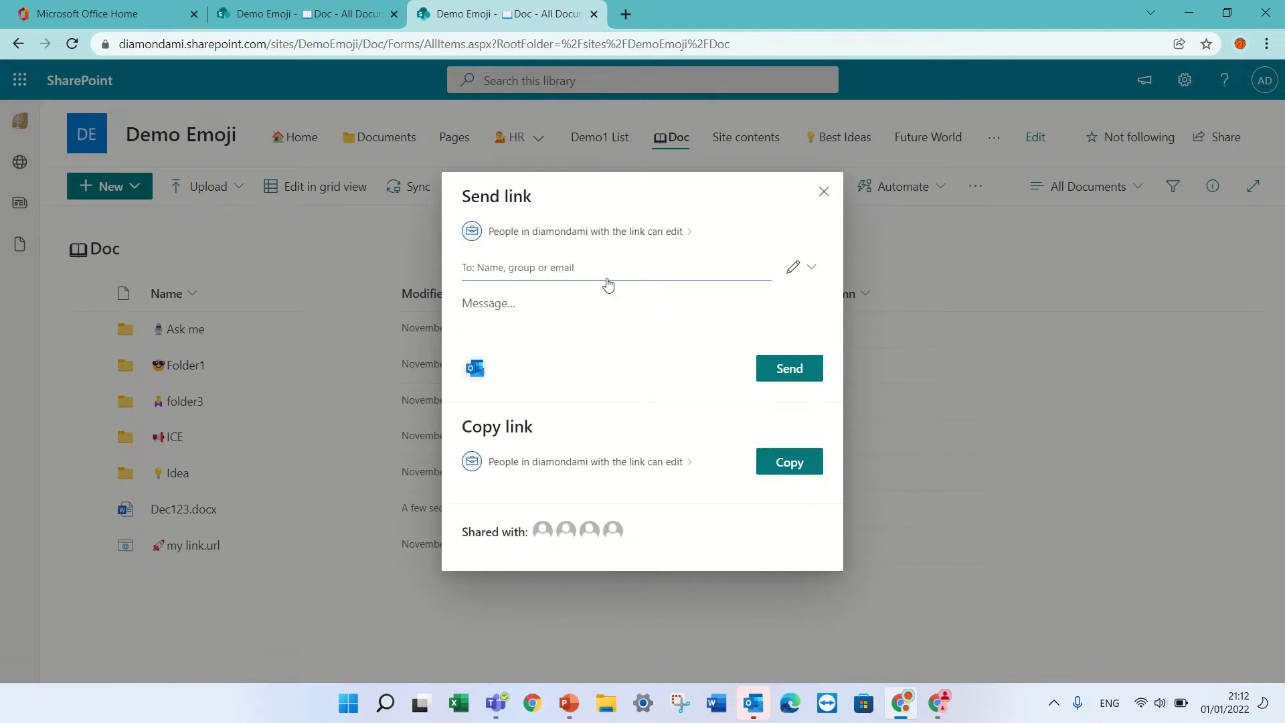
type("ale")
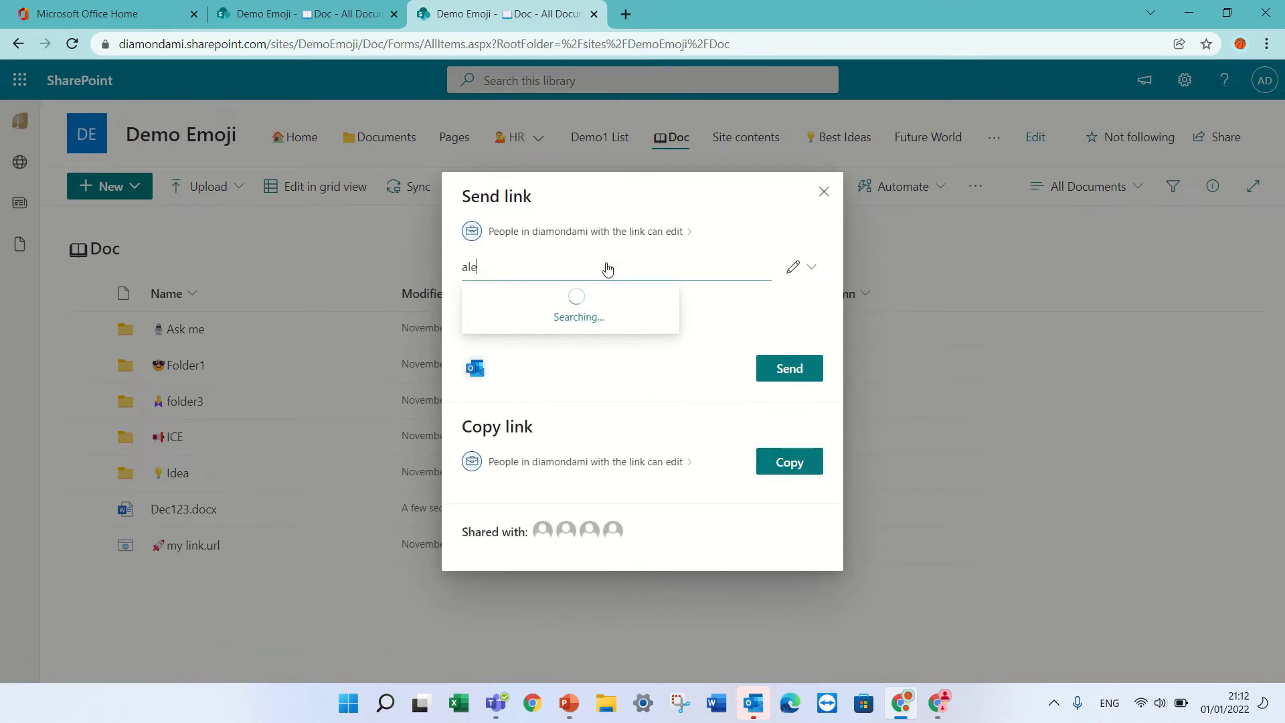
type("xw")
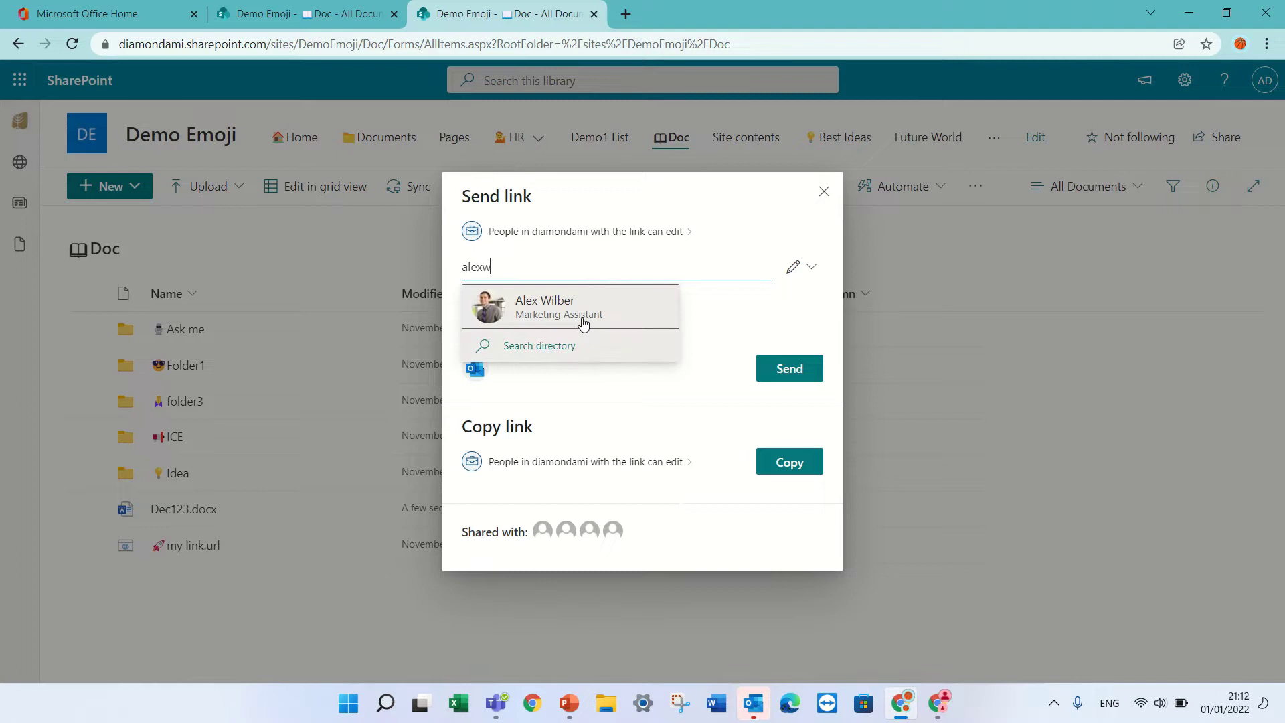
left_click(584, 316)
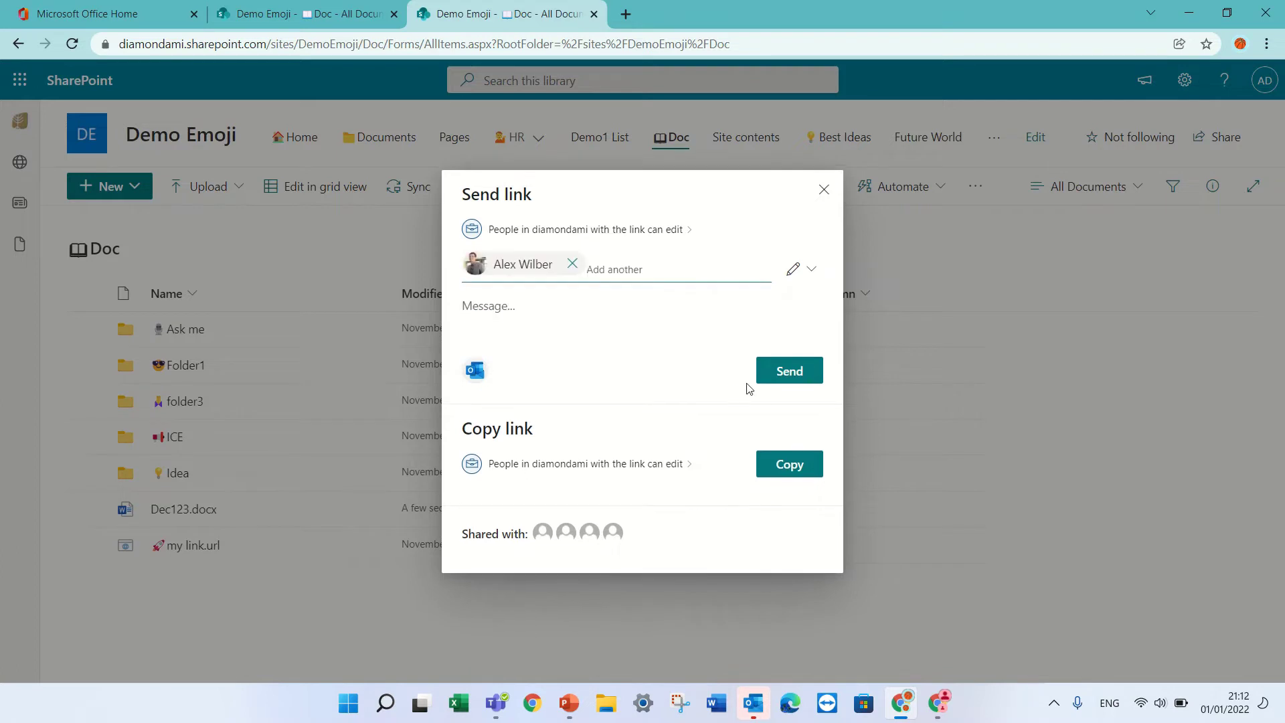
left_click(792, 376)
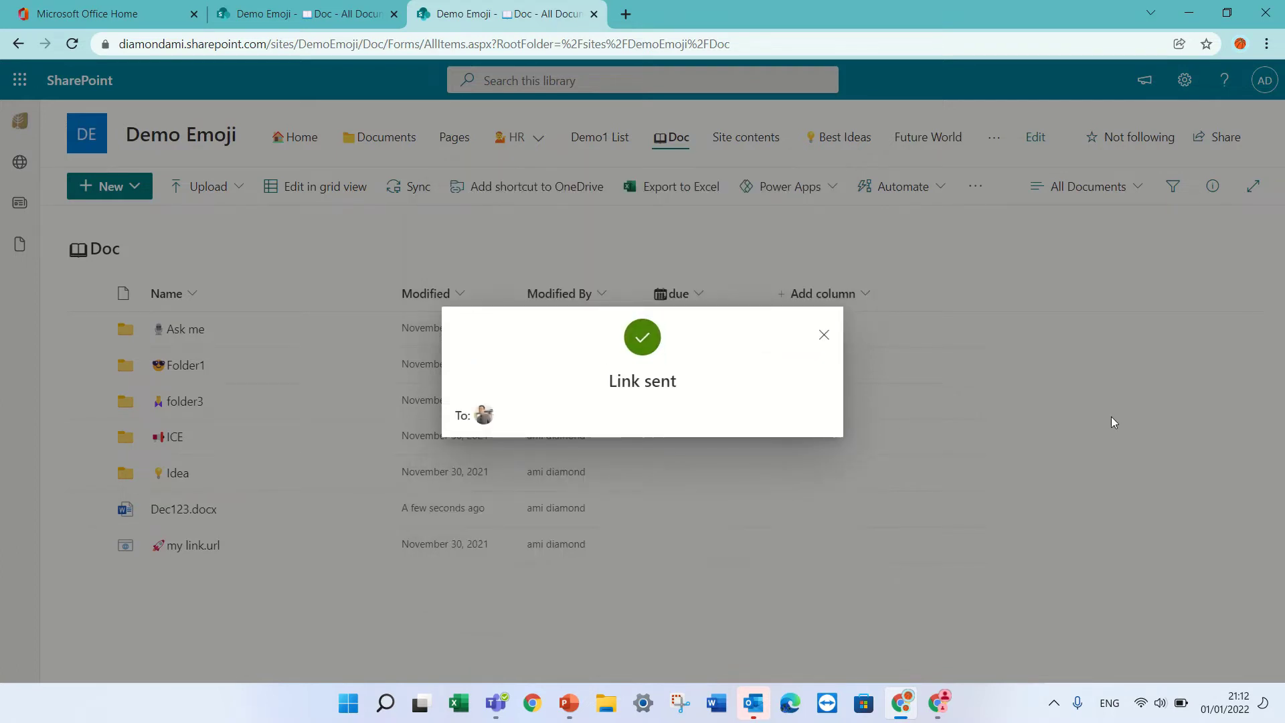
In the recipient's mailbox, open the shared Dec123 email and add 'ssfsdfsdf' to the document.
left_click(932, 704)
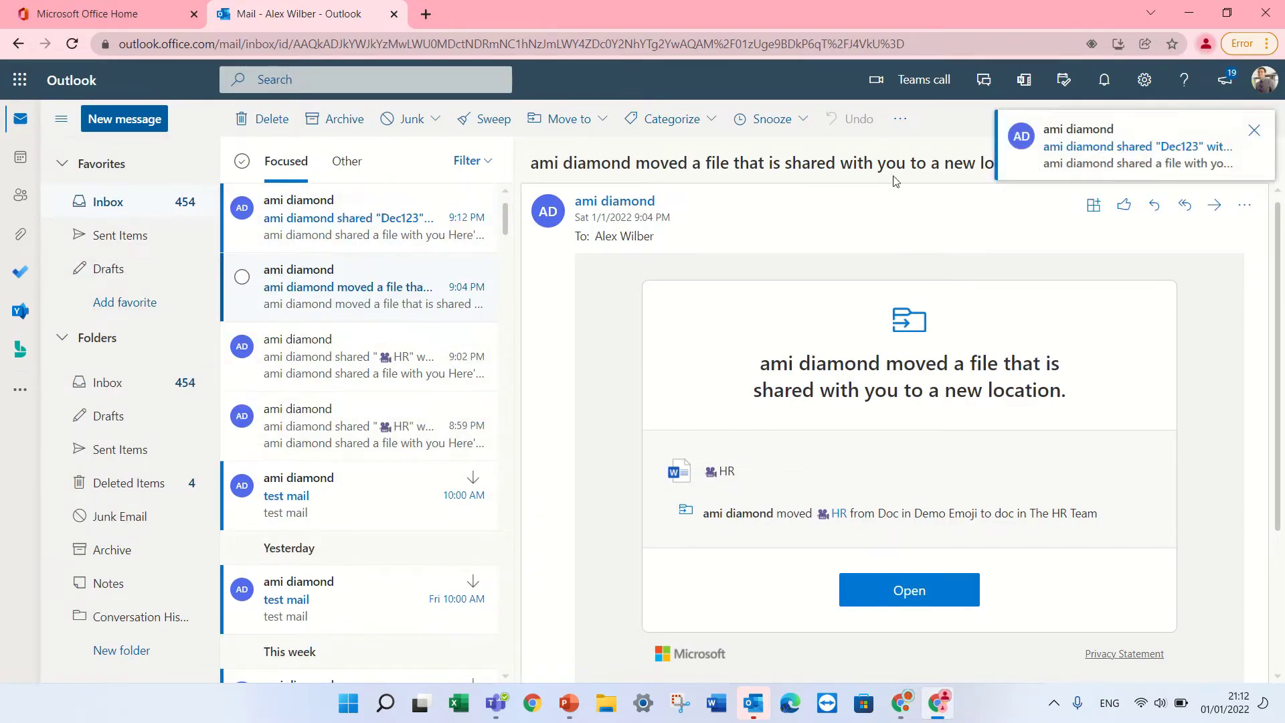
left_click(332, 226)
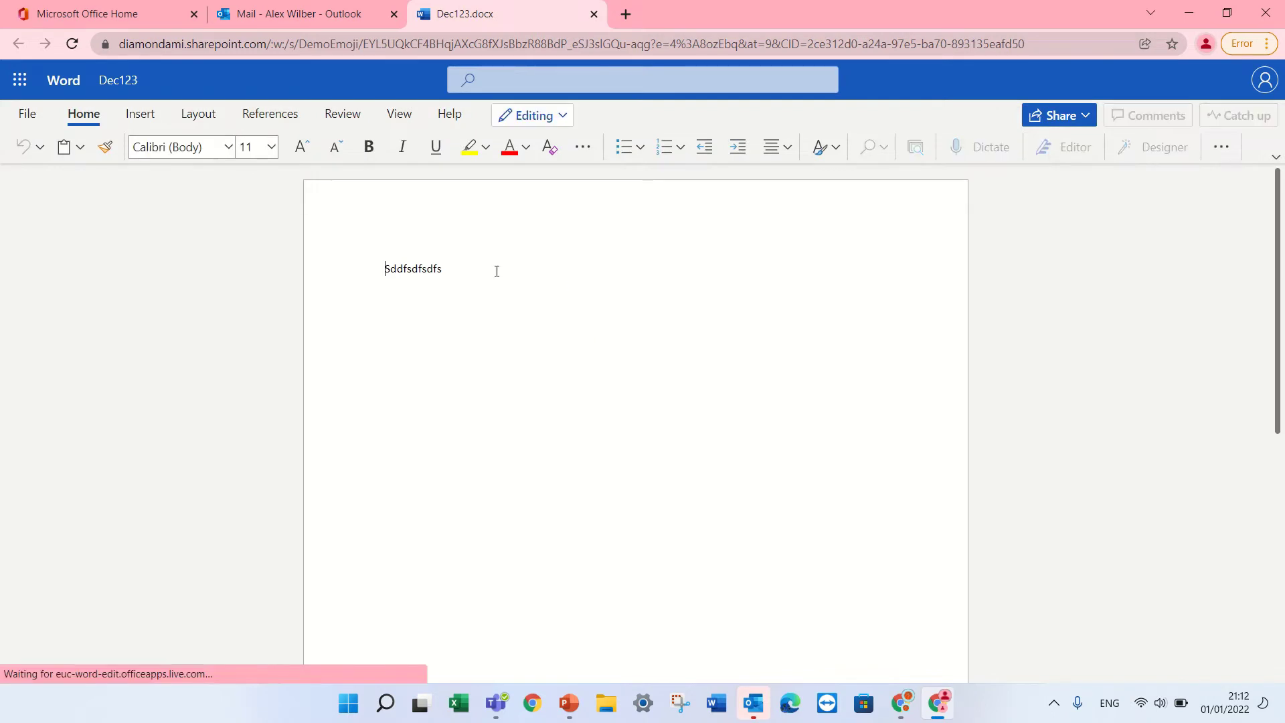
left_click(497, 271)
type("ssfsdfsdf")
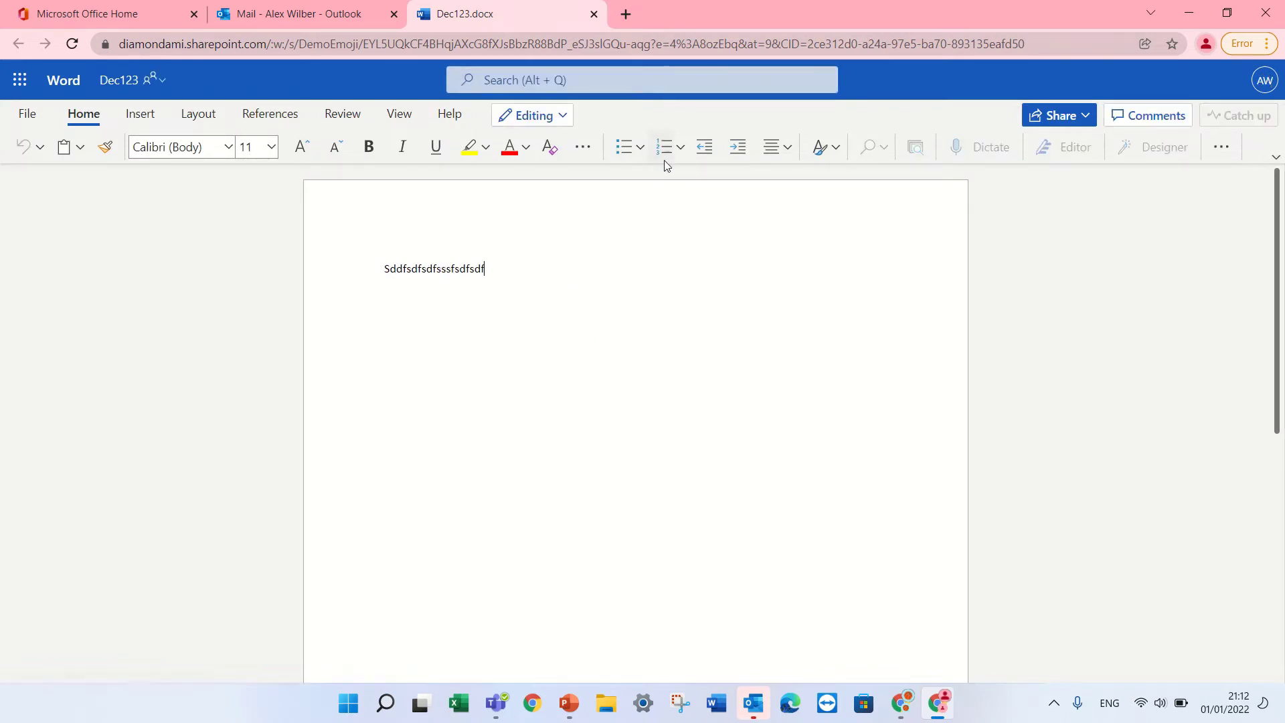
Close the document and return to the SharePoint library, dismissing the Link sent notice.
left_click(594, 14)
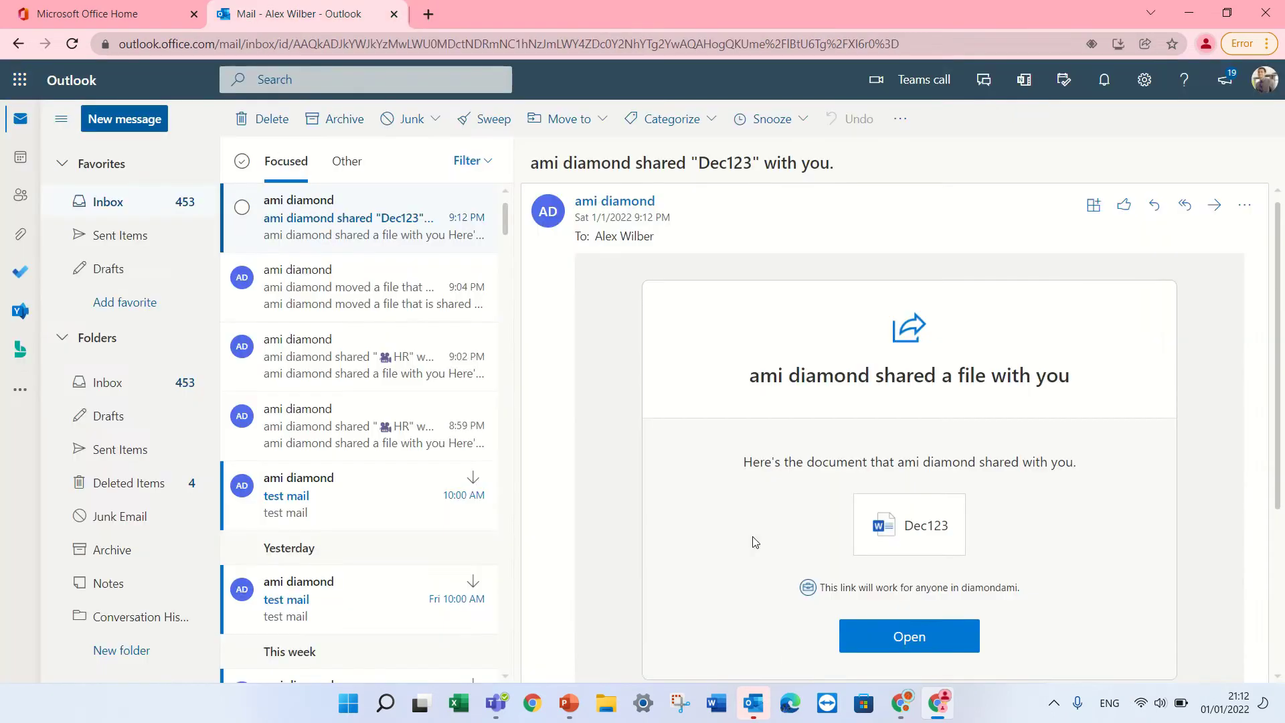
left_click(911, 704)
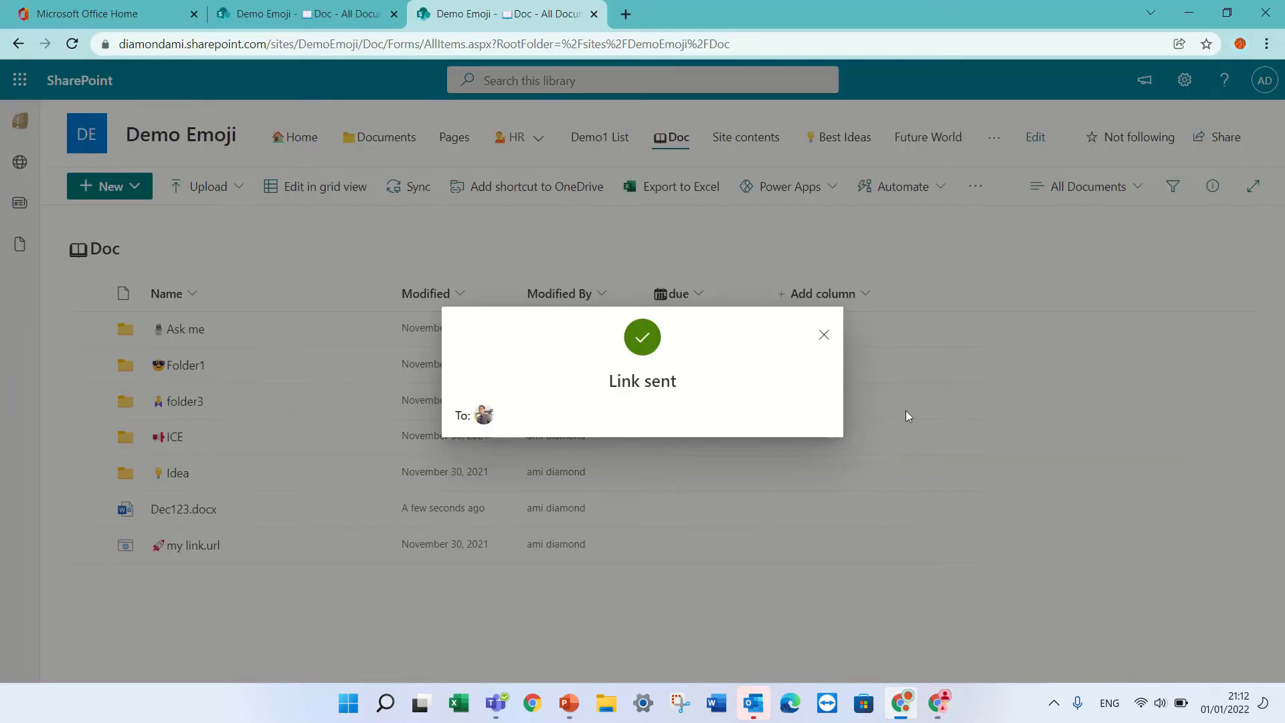
left_click(824, 335)
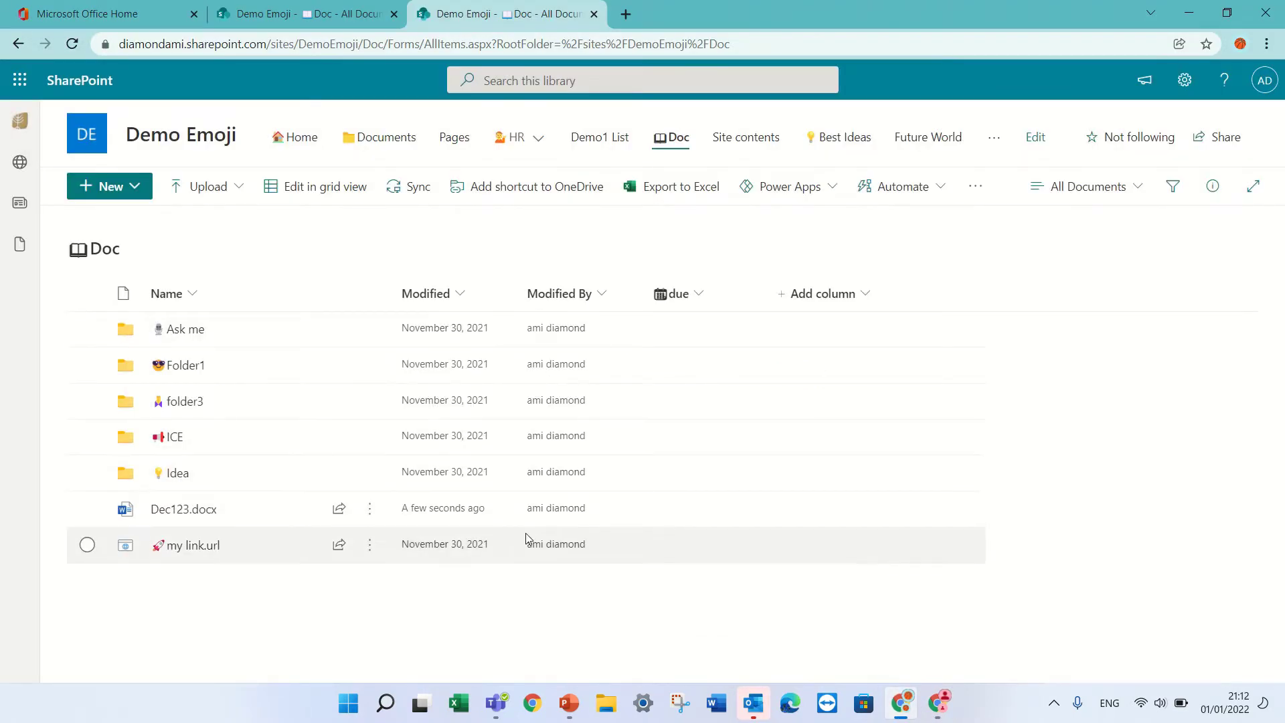
Select Dec123.docx and choose Move to from its actions menu.
left_click(87, 508)
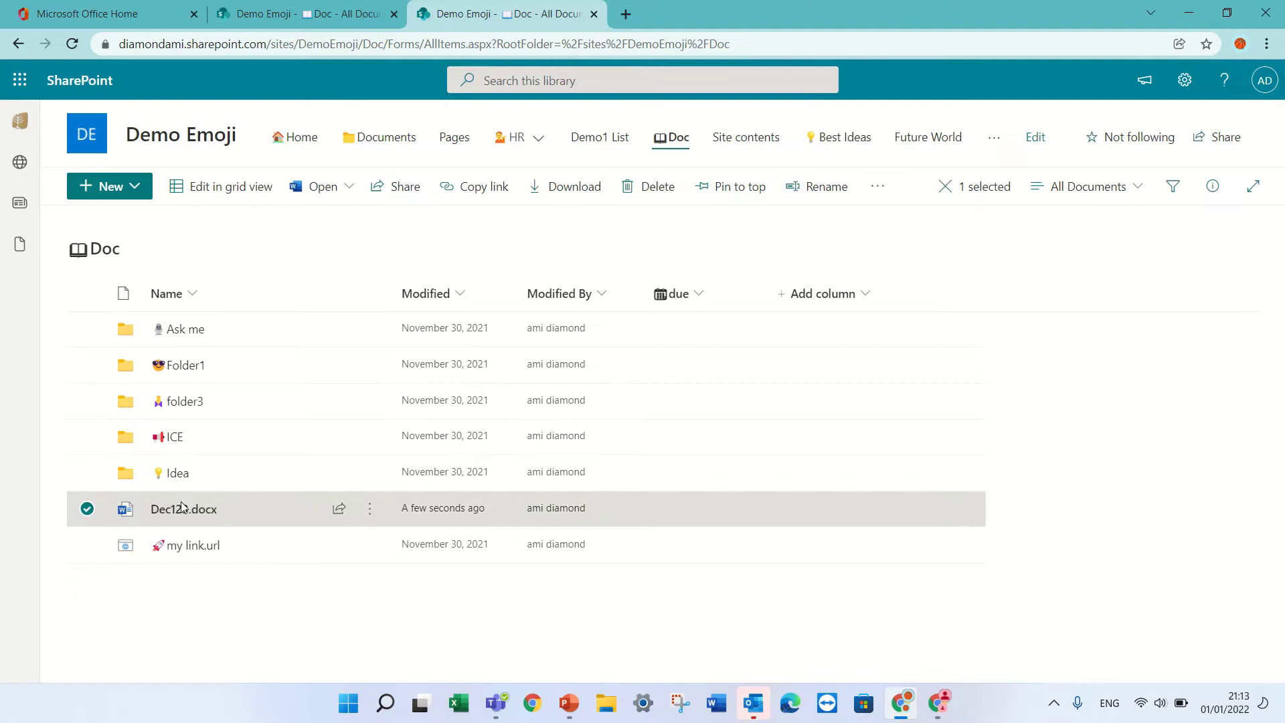
left_click(368, 514)
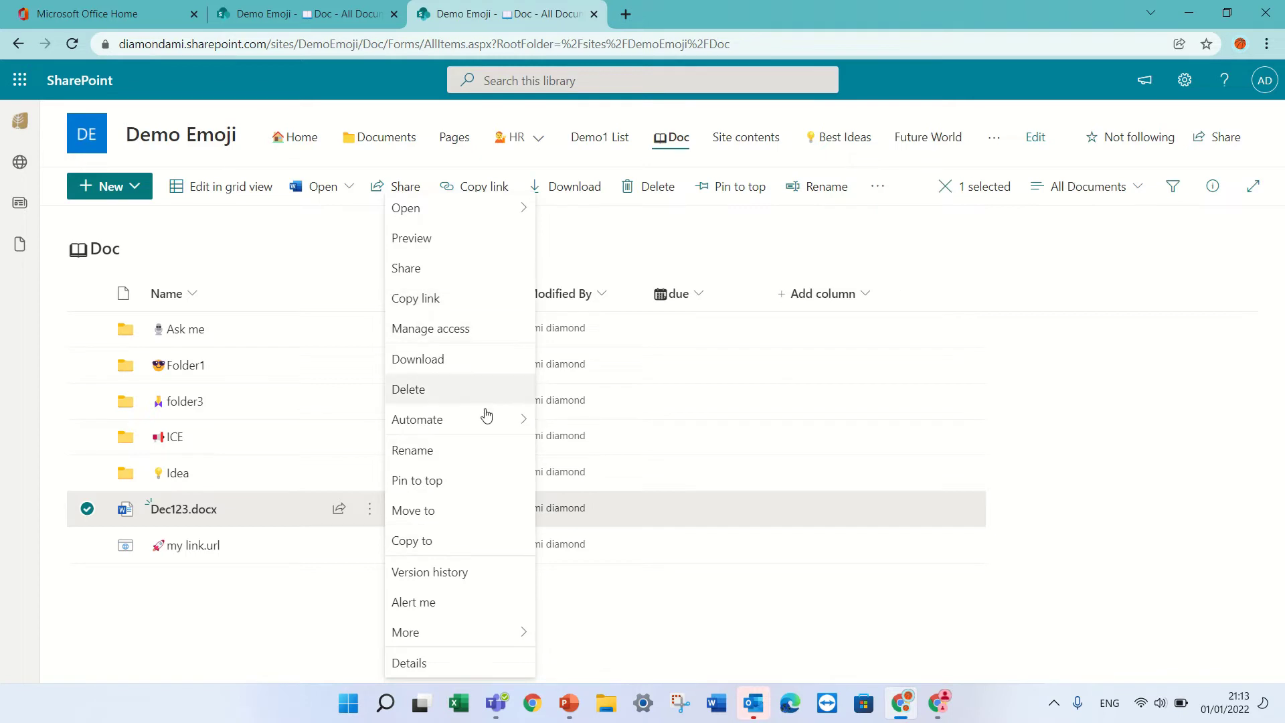
left_click(464, 514)
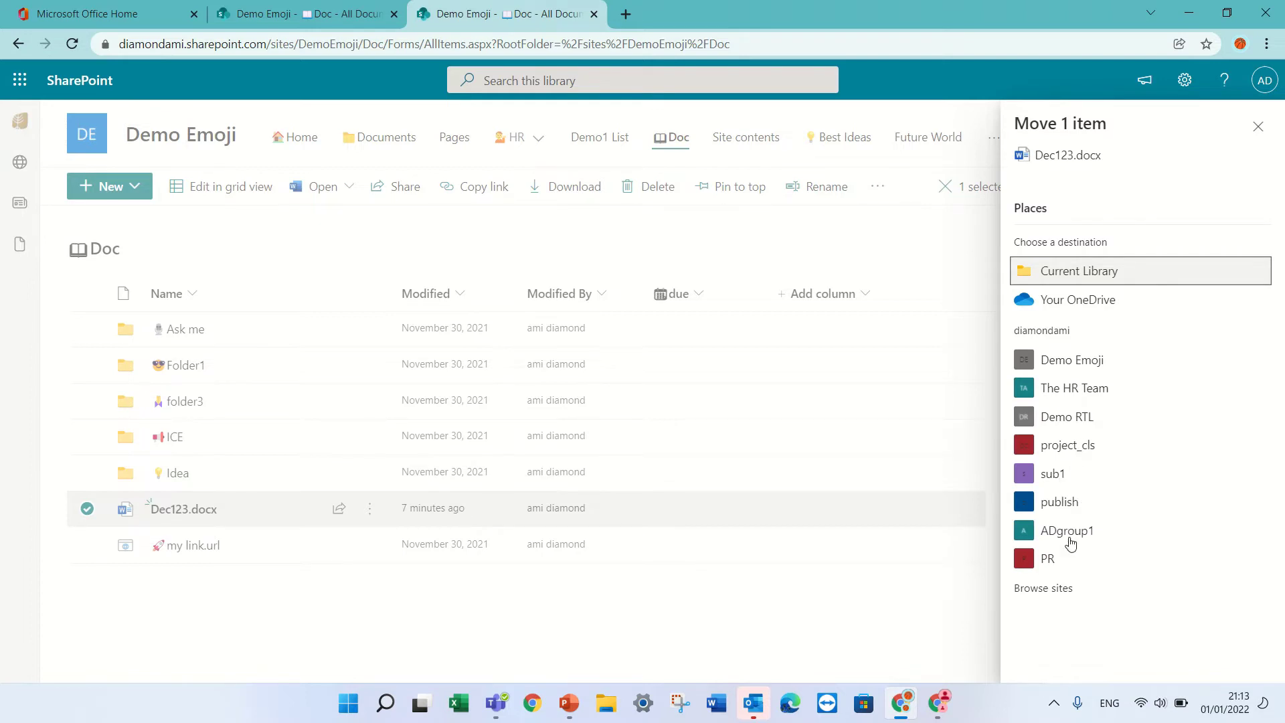
Move the file to Demo RTL's doc222, keeping sharing with the same people and accepting property loss.
left_click(1059, 421)
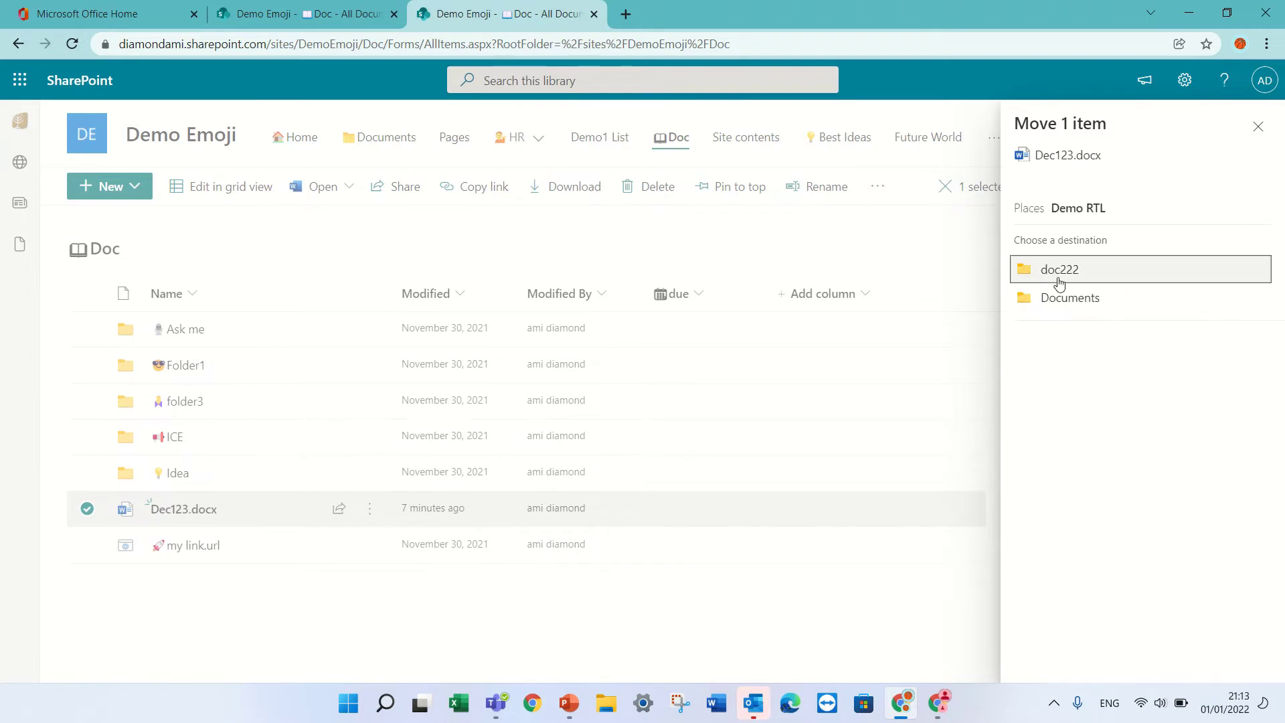
left_click(1054, 273)
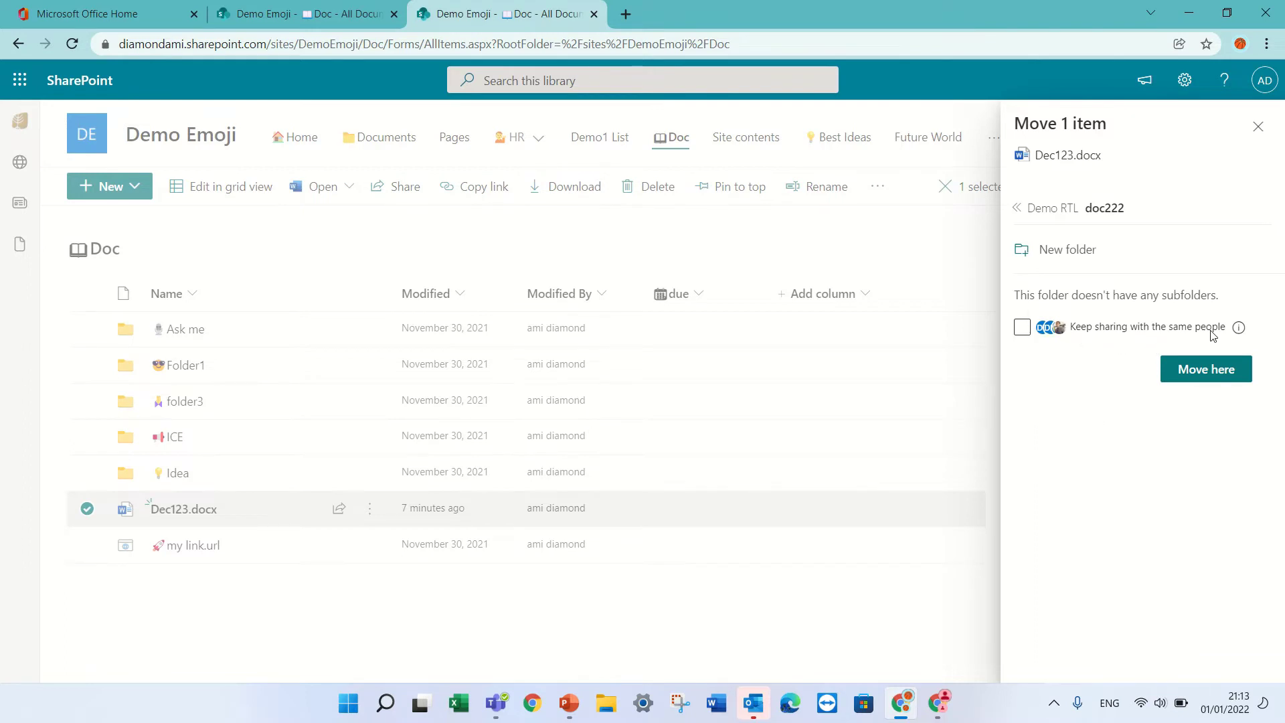
left_click(1023, 330)
left_click(1201, 370)
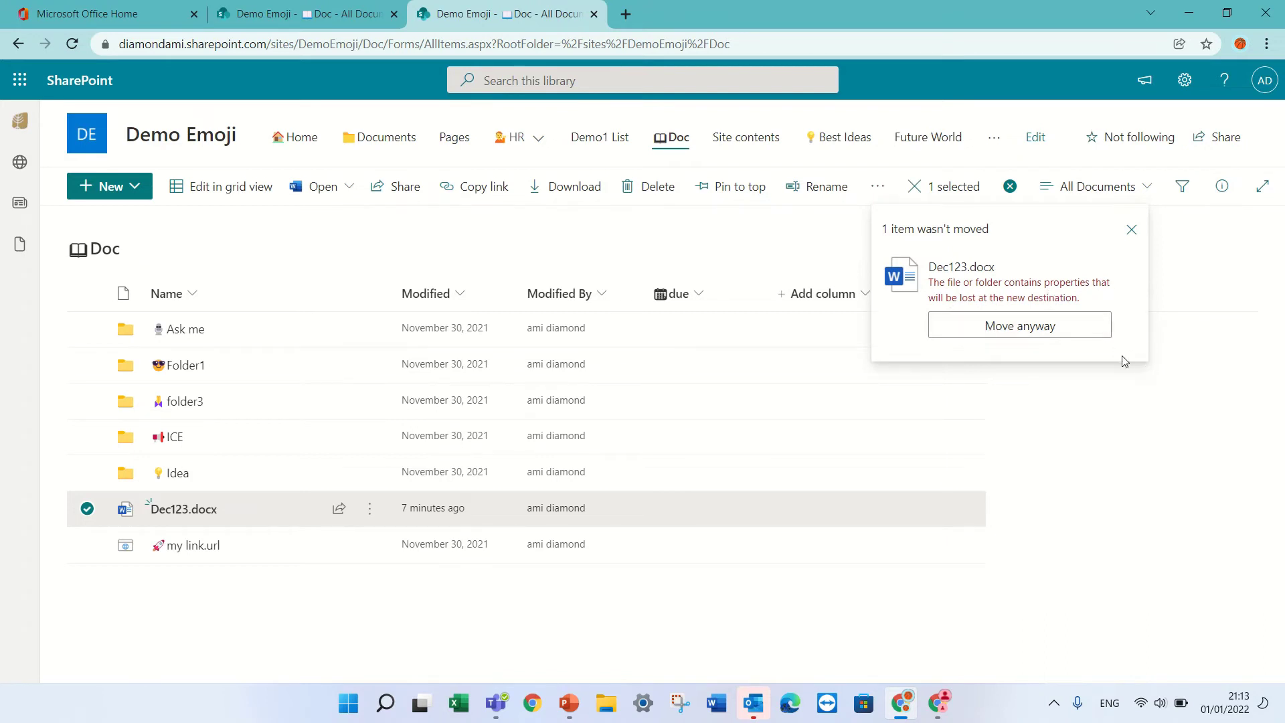
left_click(1035, 332)
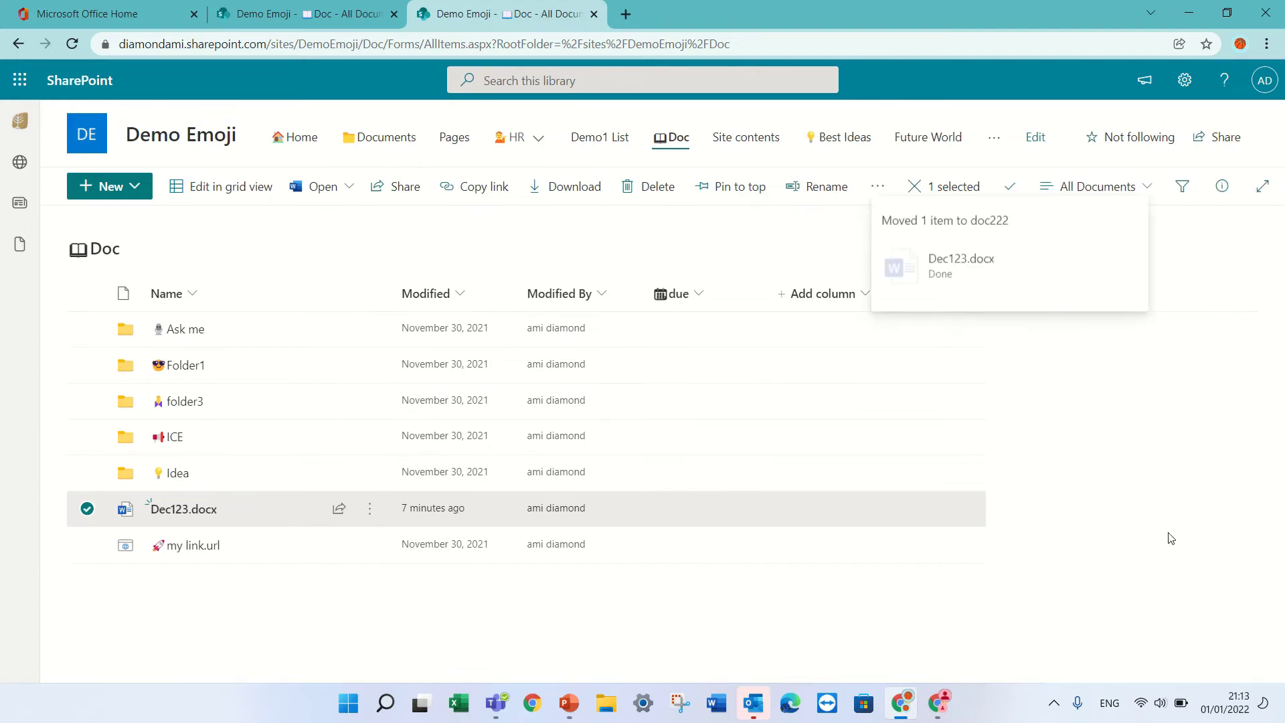
In Outlook, open the newest 'moved a file' email and open Dec123 from its link.
left_click(942, 707)
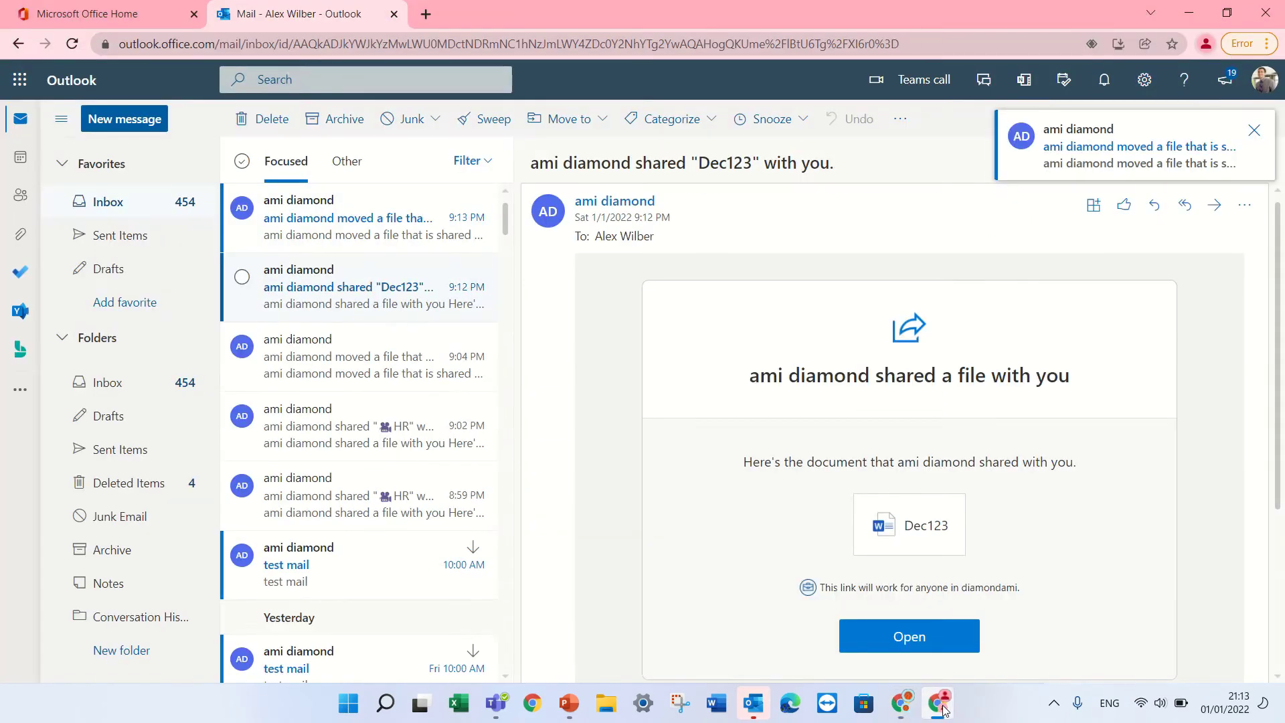
left_click(301, 228)
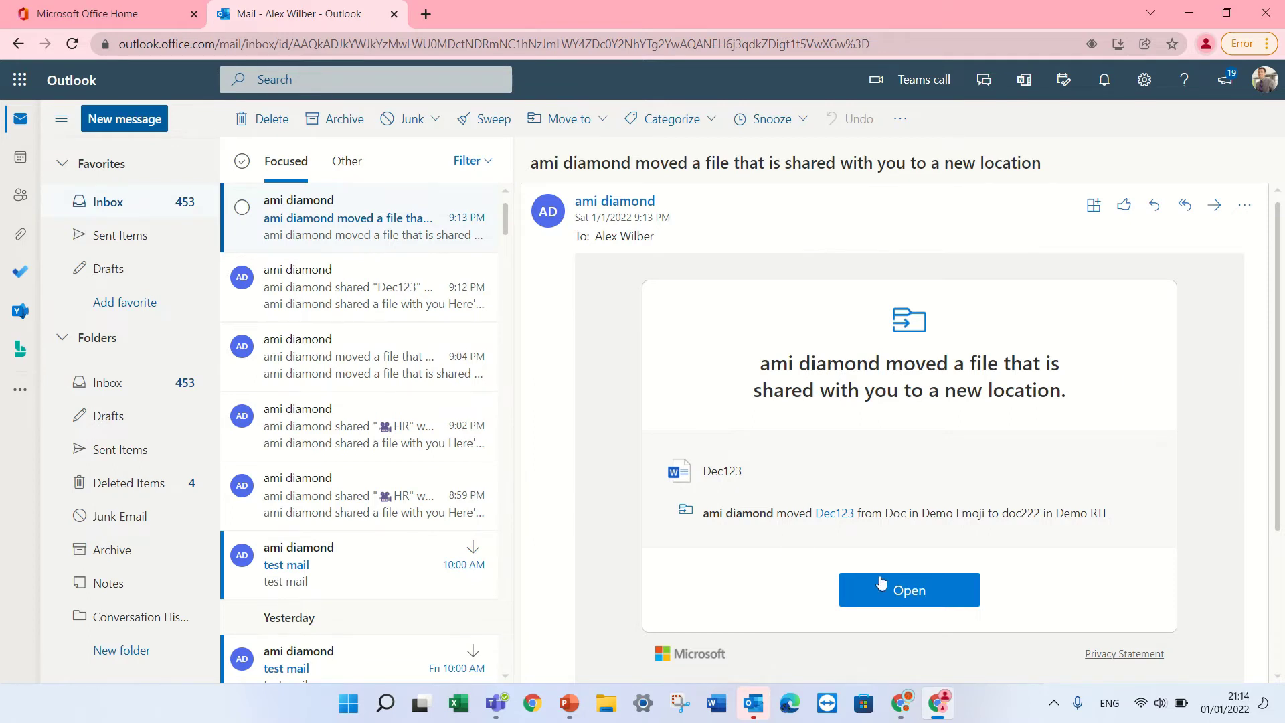
left_click(915, 597)
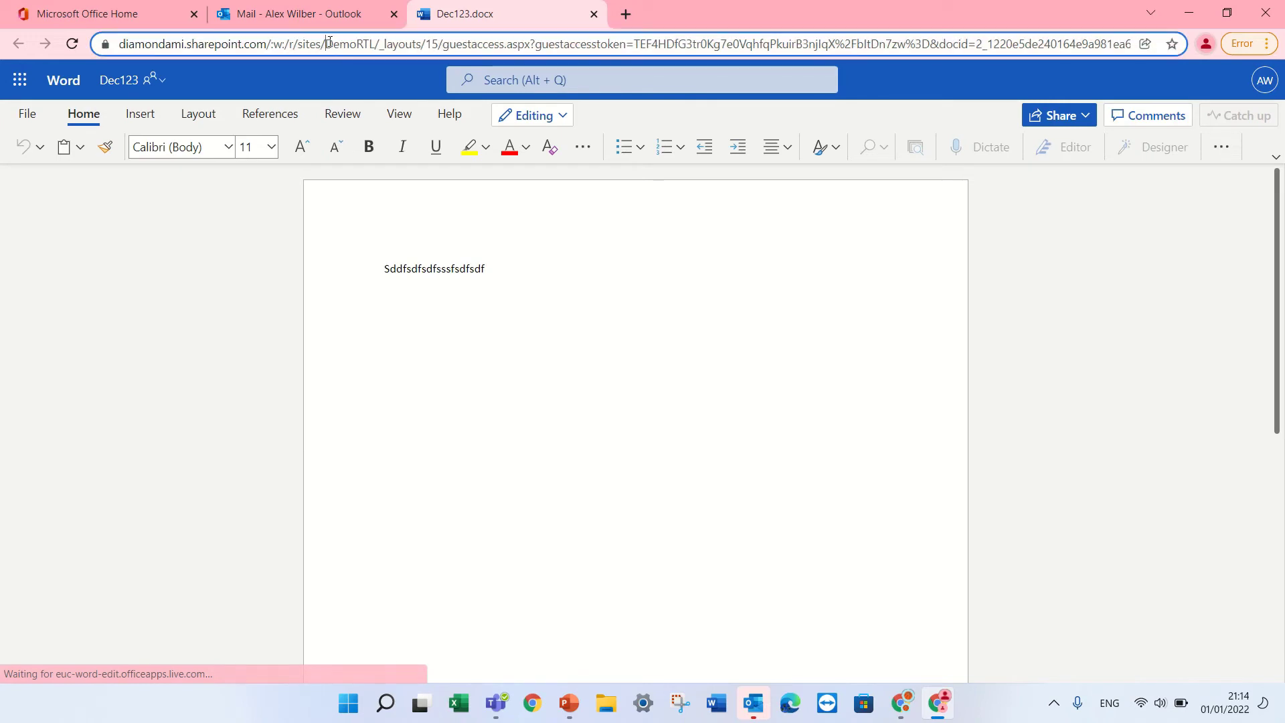
Confirm the DemoRTL address and append 'fdsfsdf' to the moved Dec123 document.
left_click_drag(325, 43, 377, 43)
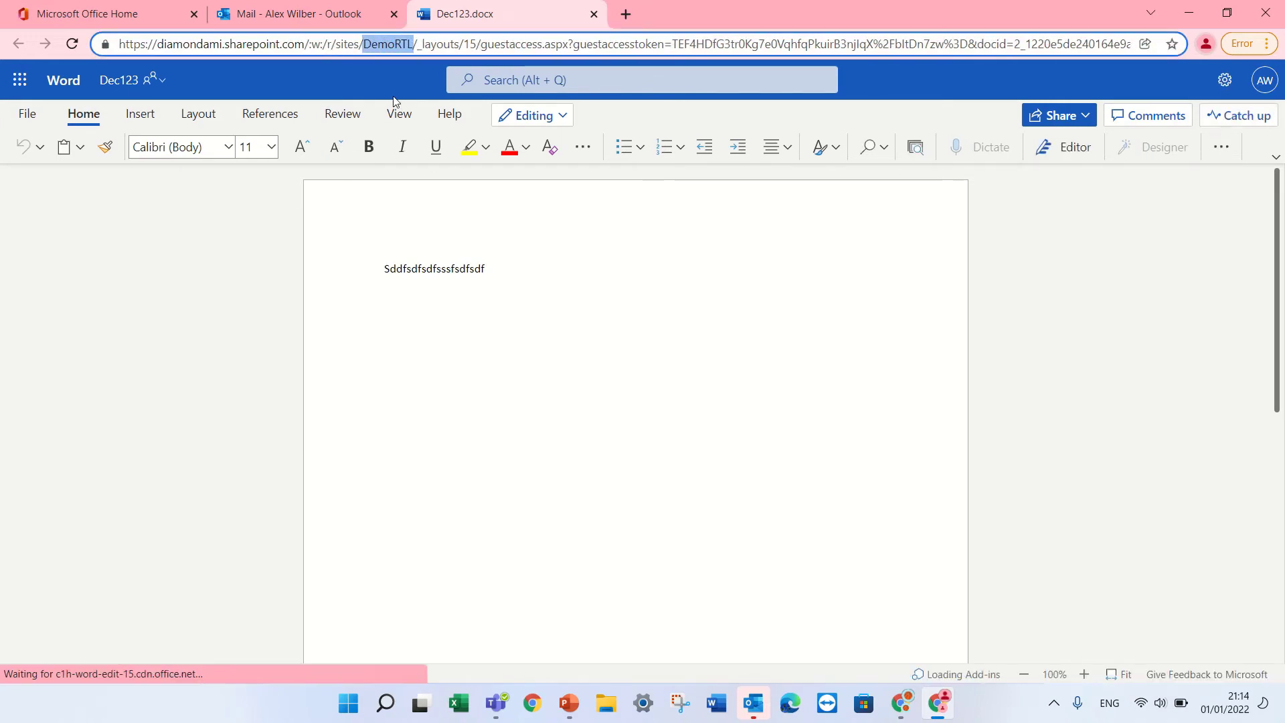
left_click(515, 272)
left_click(494, 272)
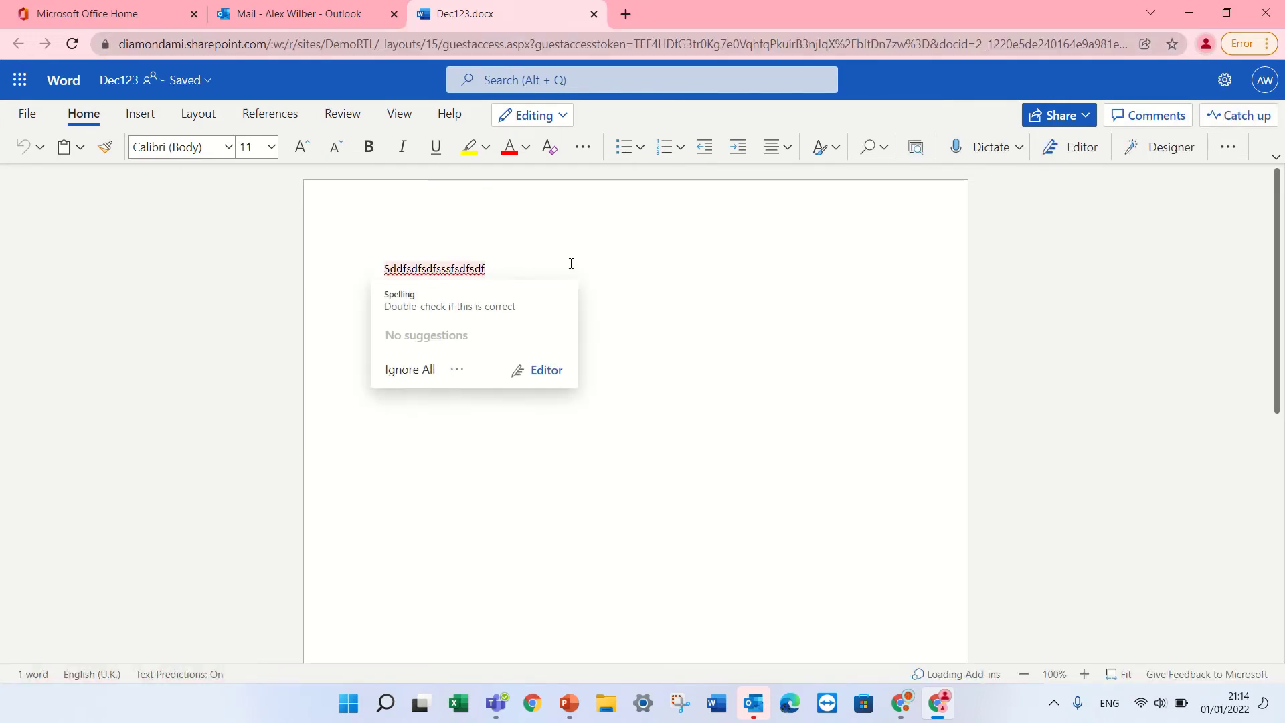
type("fdsfsdf")
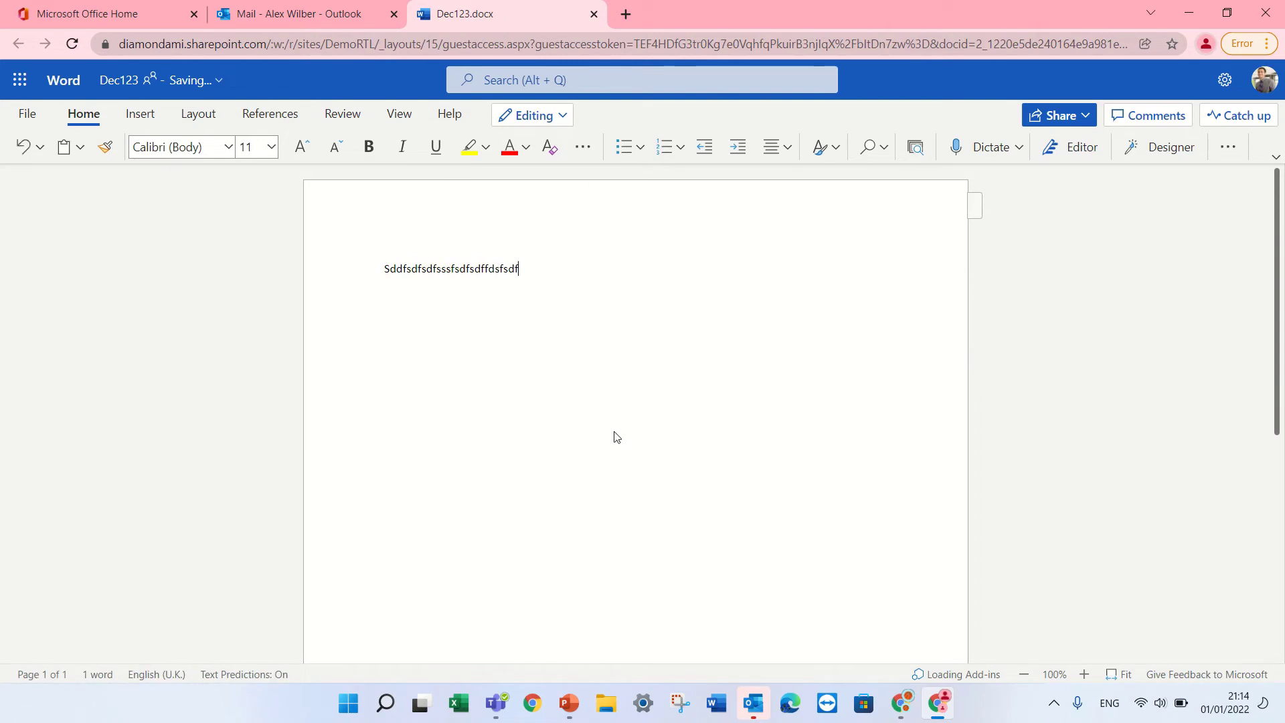
left_click(378, 8)
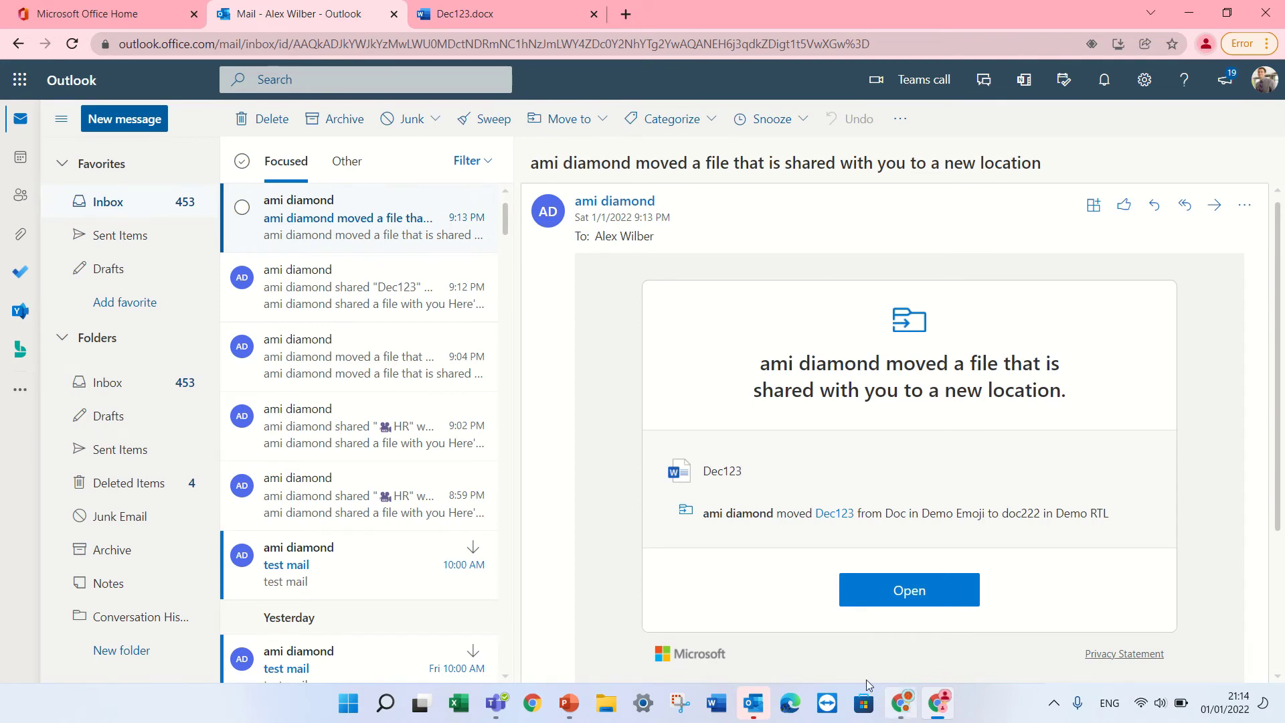
In the Demo Emoji Doc library, open the New menu to create a Word document.
left_click(896, 717)
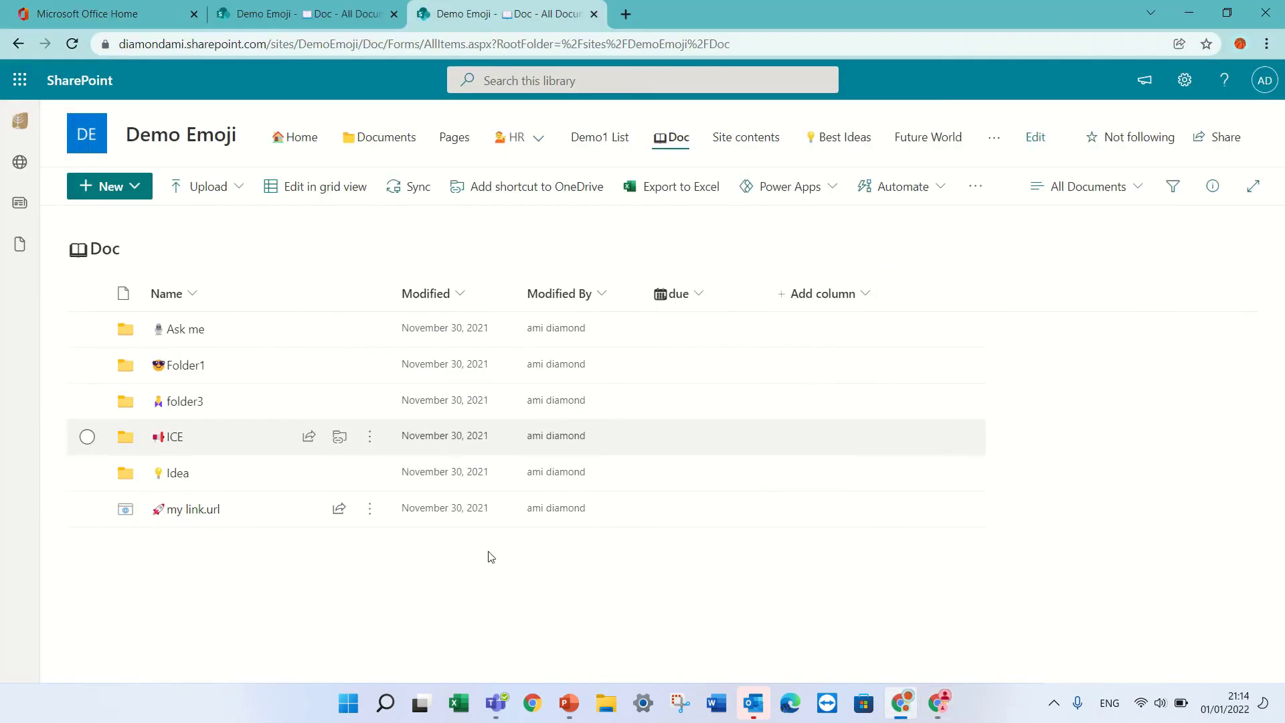
left_click(134, 186)
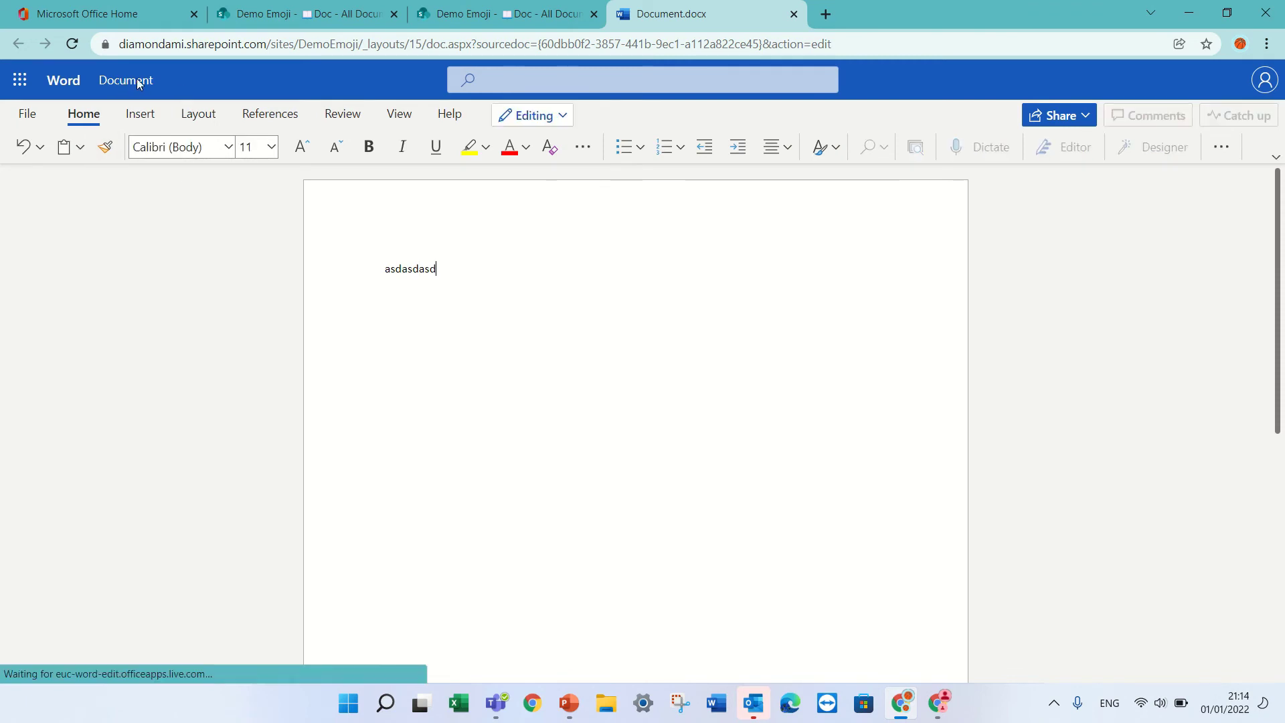
Use the document title's Location link to return to Demo Emoji > Doc.
left_click(162, 82)
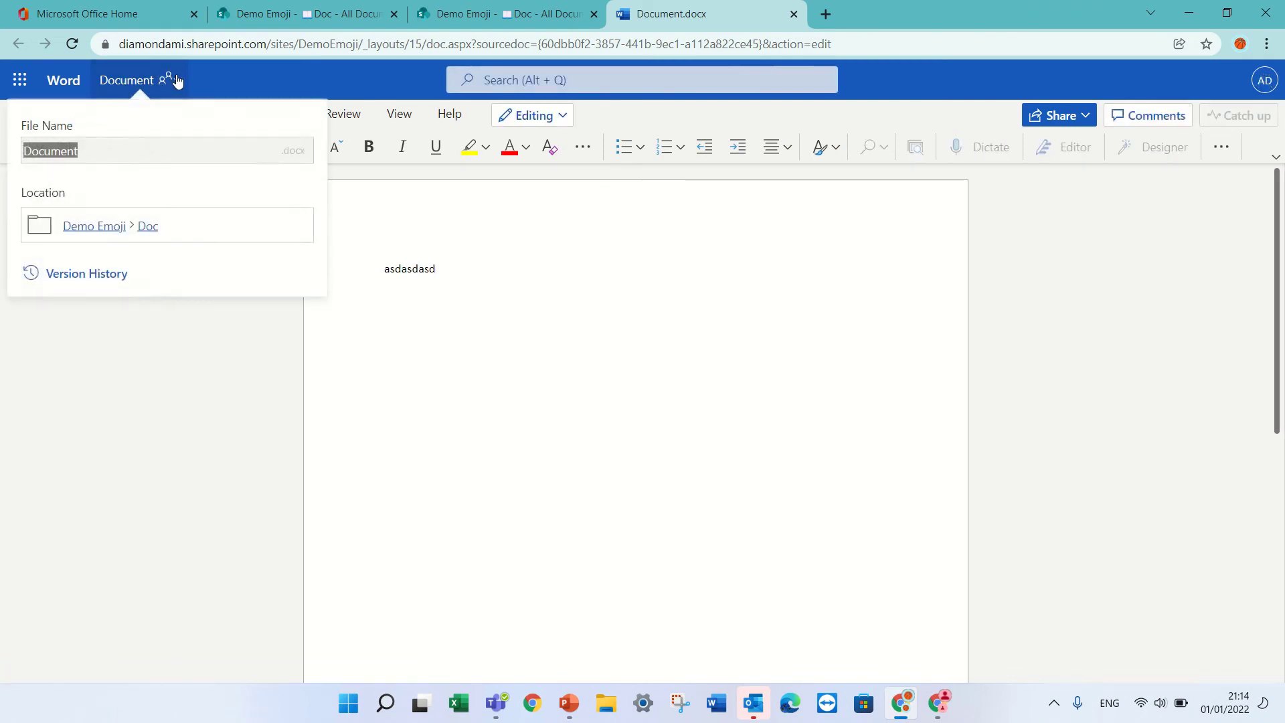
left_click(143, 234)
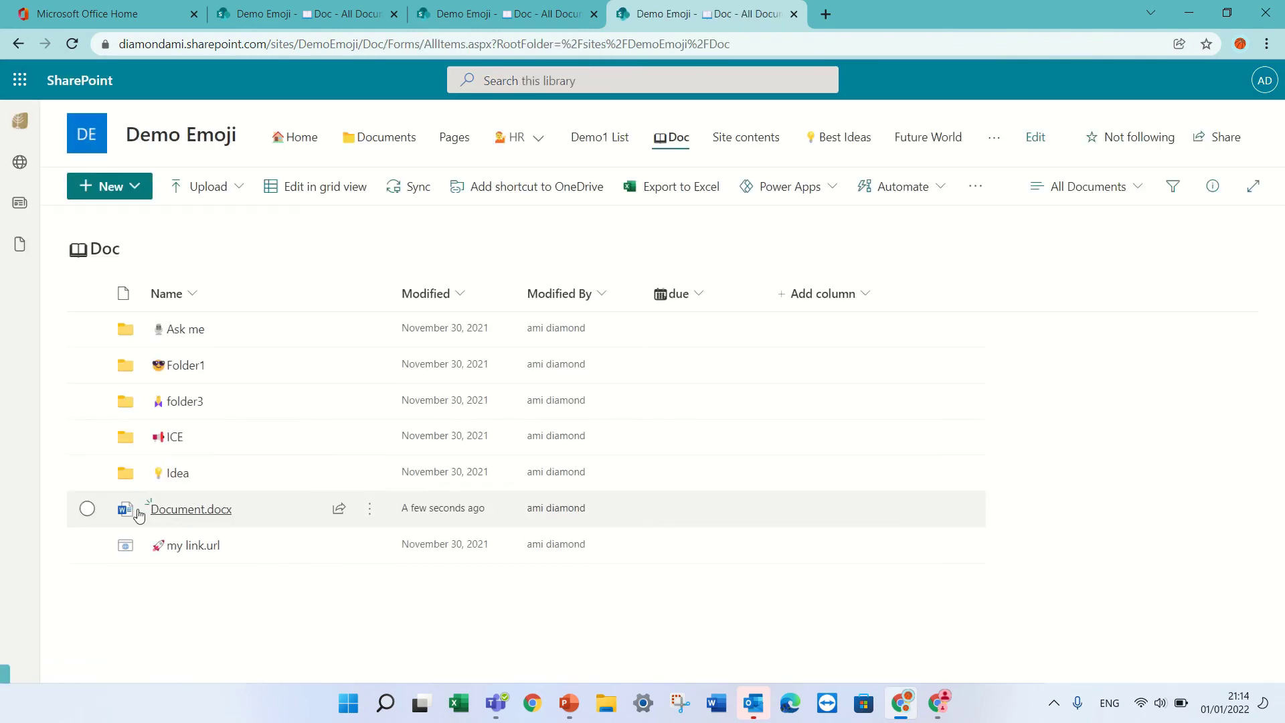
Set Document.docx to move to project_cls > Documents, keeping sharing with the same people.
left_click(87, 509)
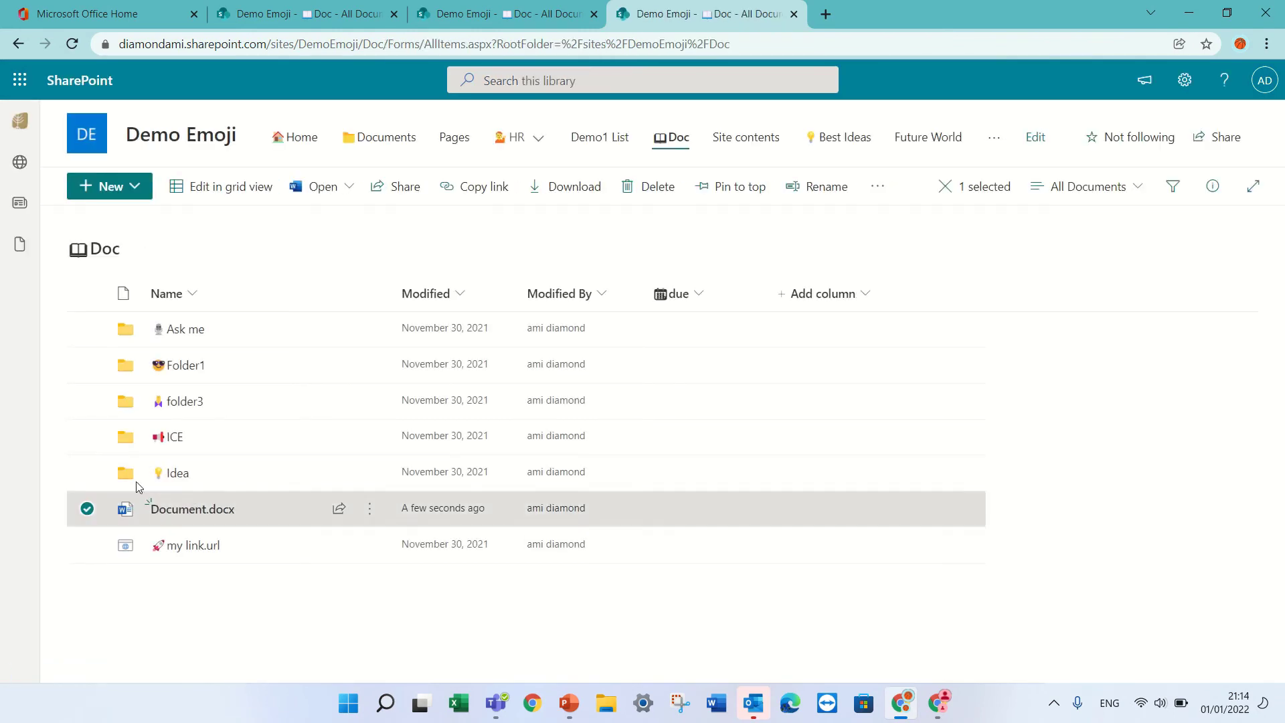
left_click(877, 187)
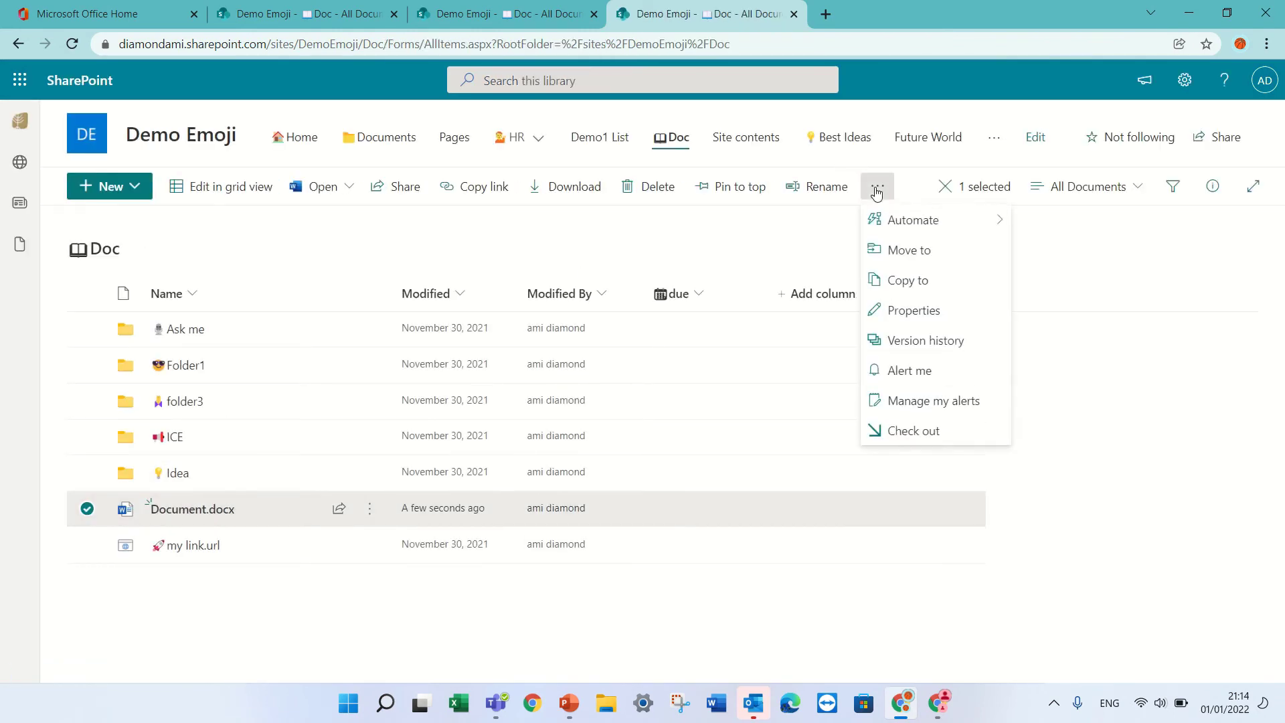
left_click(951, 253)
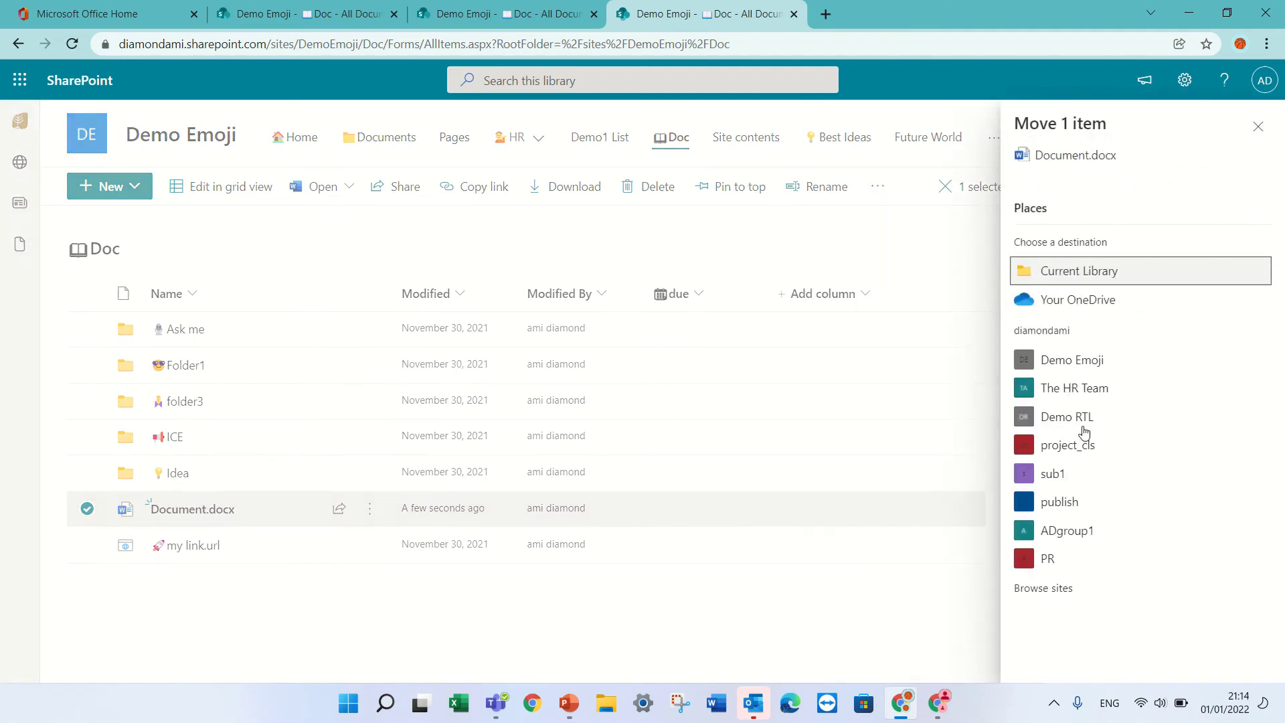
left_click(1091, 450)
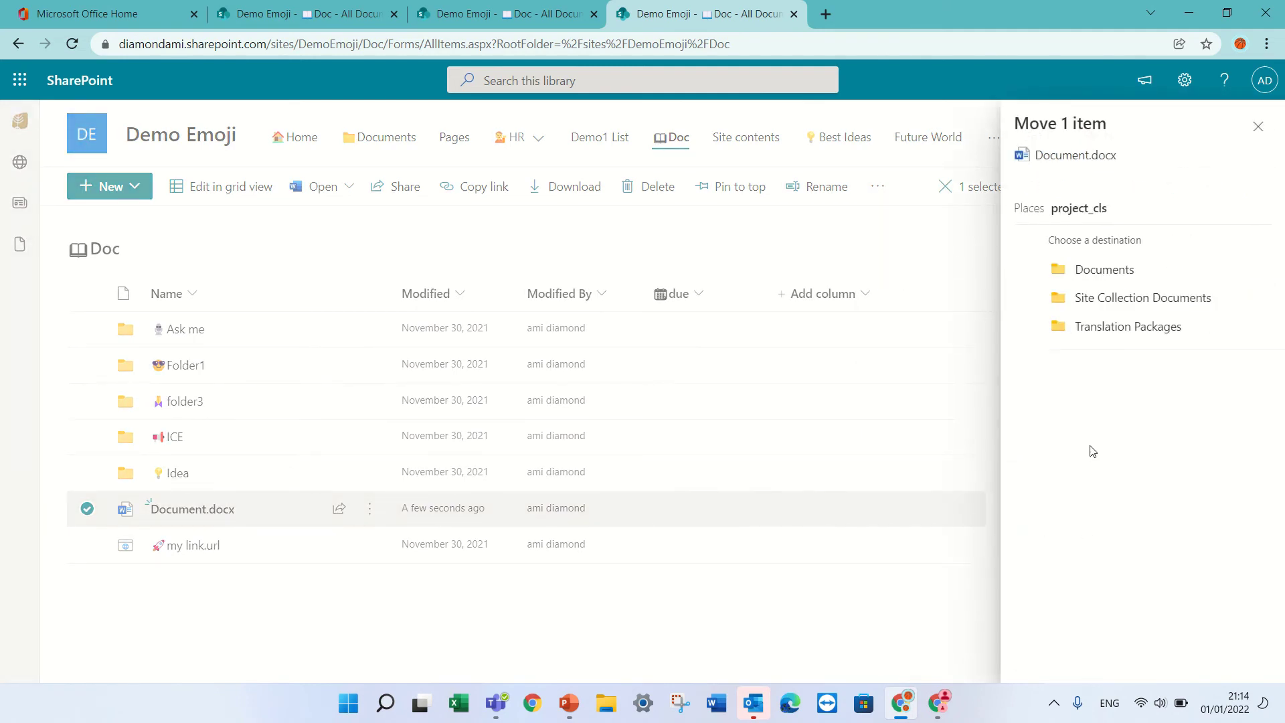
left_click(1061, 276)
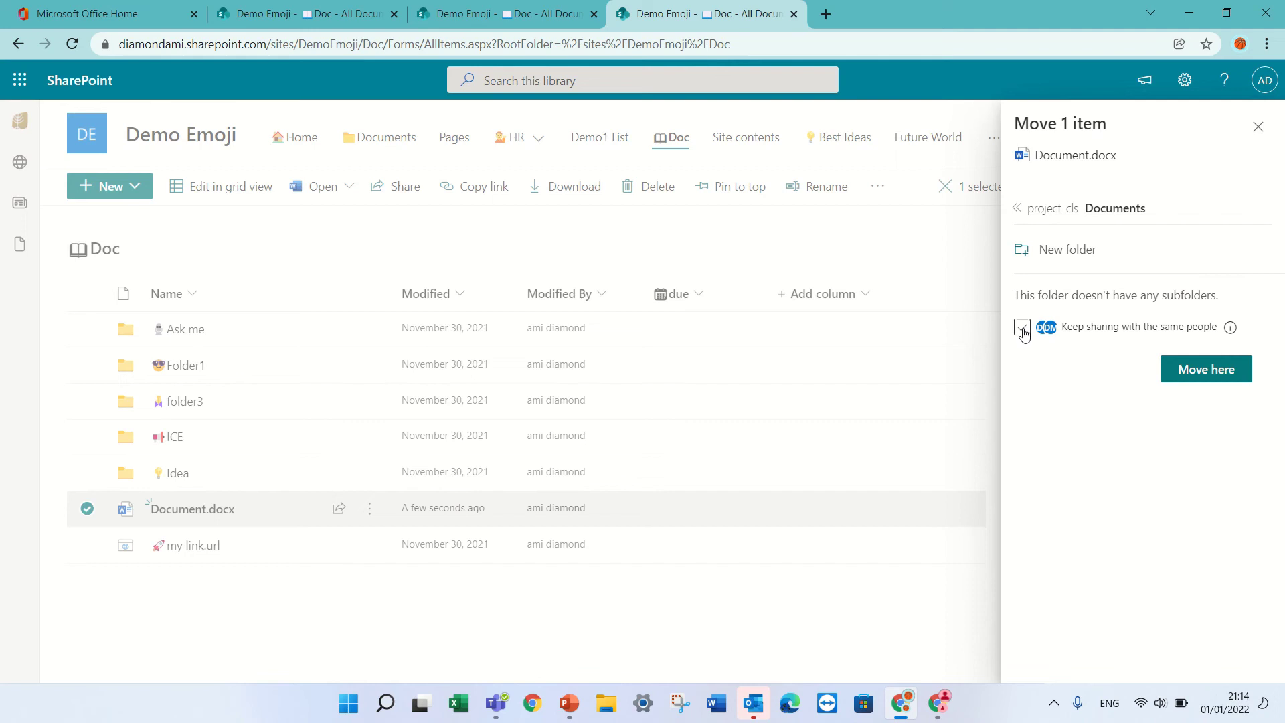
left_click(1022, 328)
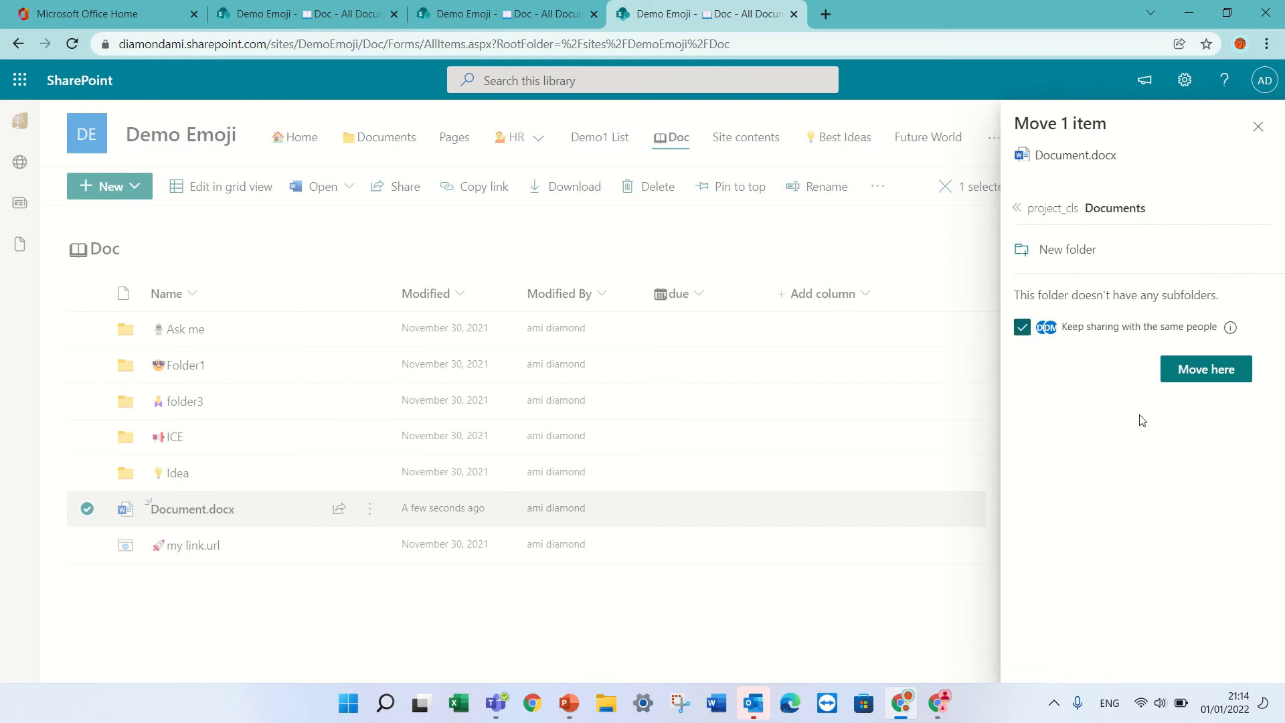